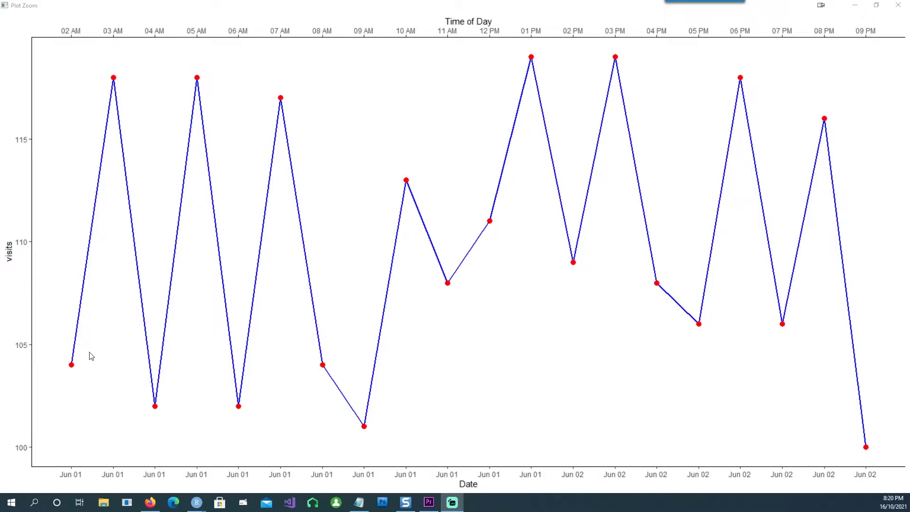
- Close the enlarged chart view and return to RStudio to start installing ggplot2
{"action": "key", "text": "alt+Tab"}
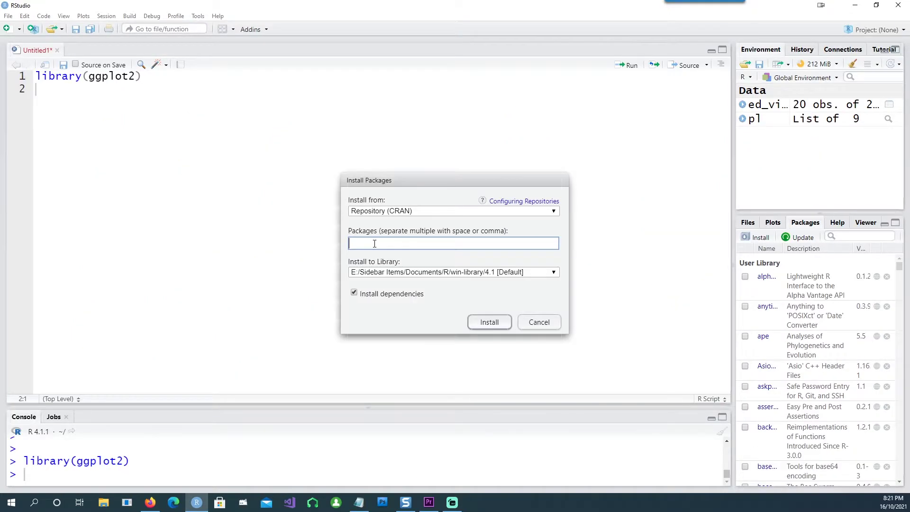
{"action": "type", "text": "ggp"}
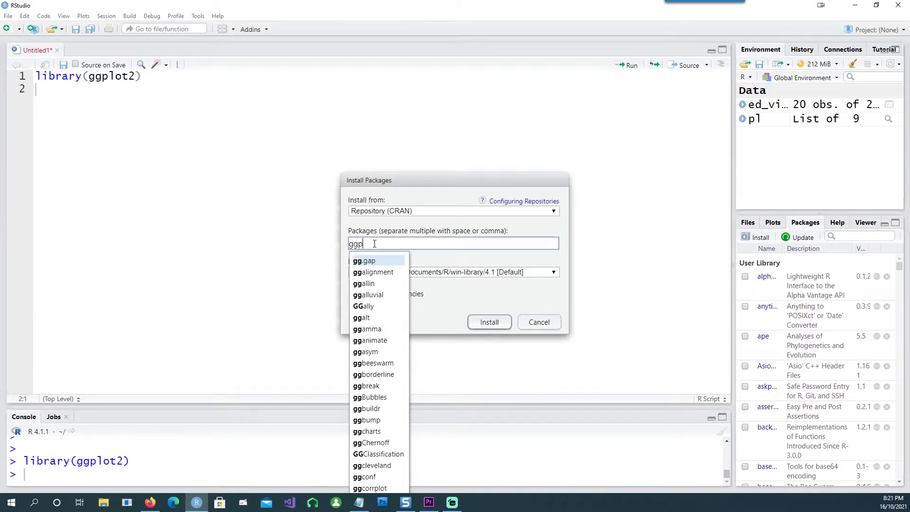
{"action": "type", "text": "lot"}
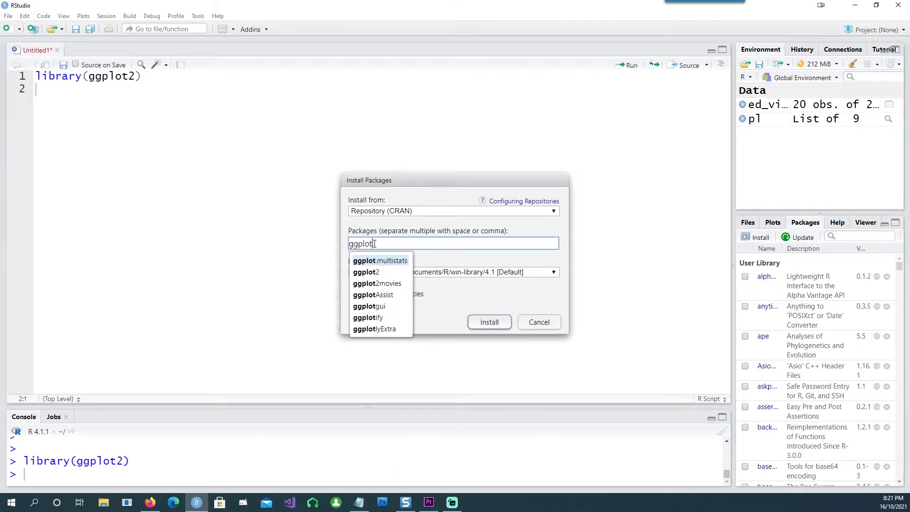
{"action": "type", "text": "2"}
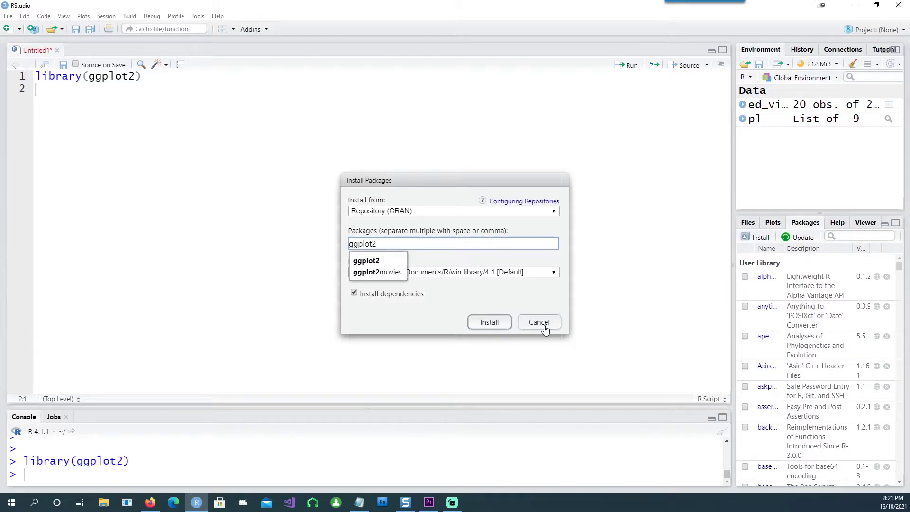
- Cancel the install, then build ed_visits with 20 hourly visit rows and view it
{"action": "left_click", "coordinate": [539, 322]}
{"action": "key", "text": "ctrl+v"}
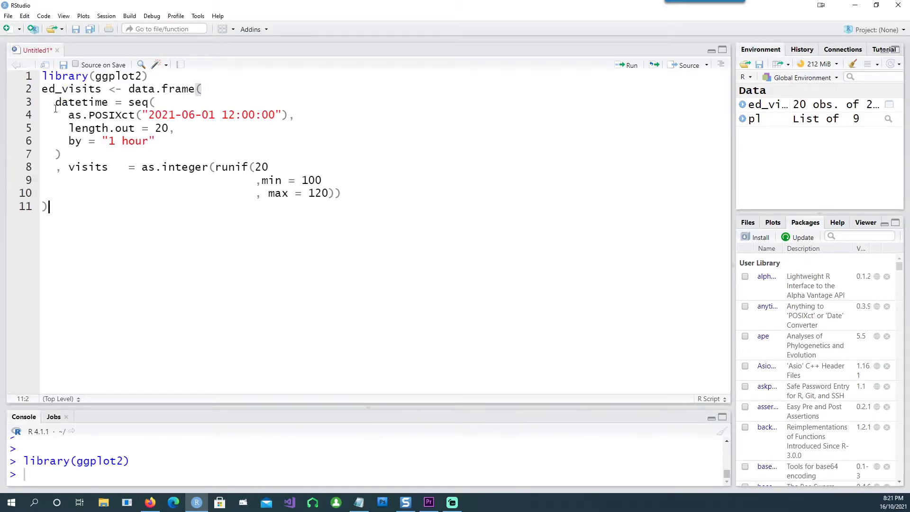
{"action": "key", "text": "Up"}
{"action": "key", "text": "Up"}
{"action": "key", "text": "Up"}
{"action": "key", "text": "F2"}
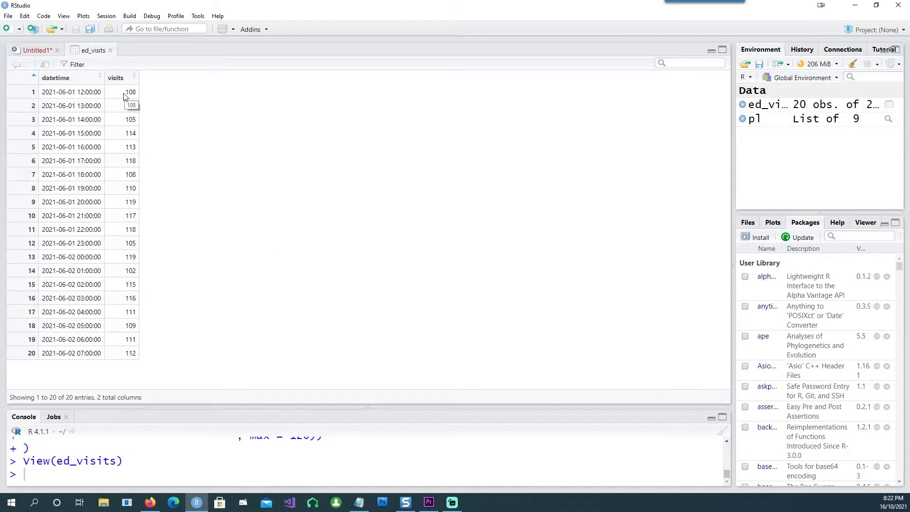
- Add ggplot code to Untitled1 plotting ed_visits as a blue line
{"action": "left_click", "coordinate": [34, 50]}
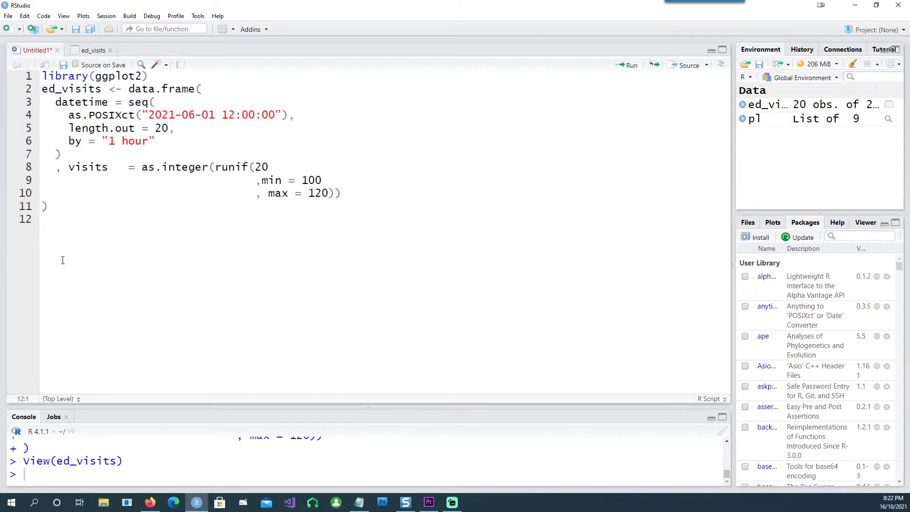
{"action": "key", "text": "Return"}
{"action": "key", "text": "Return"}
{"action": "type", "text": "pl <- ggplot(data = ed_visits, aes(x = datetime, y = visits)) pl <- pl + geom_line( color = \"blue\", size = 1) pl"}
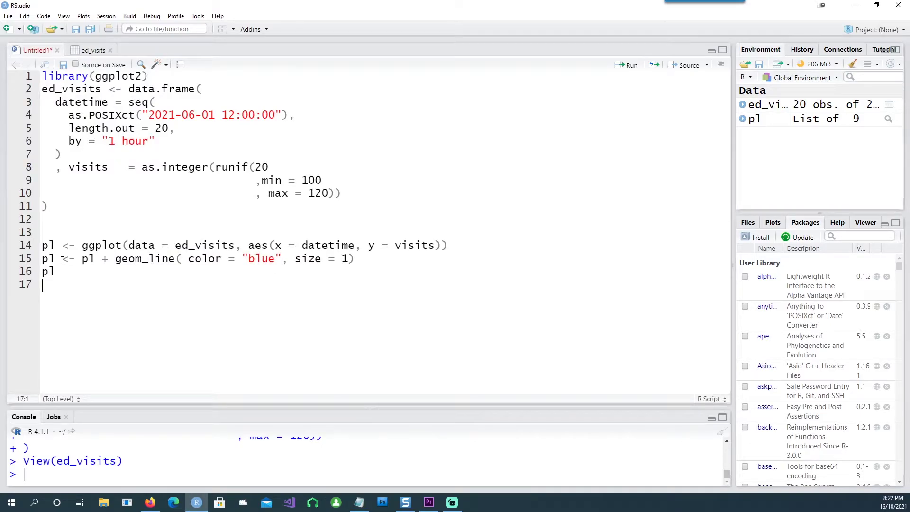
{"action": "key", "text": "Up"}
{"action": "key", "text": "Up"}
- Review the ed_visits, datetime x and visits y mappings, then draw chart pl
{"action": "double_click", "coordinate": [204, 245]}
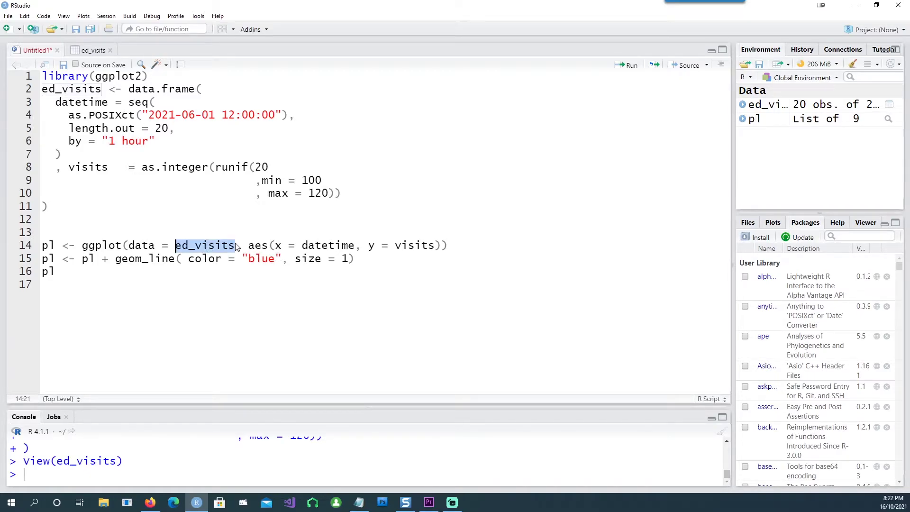
{"action": "left_click", "coordinate": [316, 246]}
{"action": "double_click", "coordinate": [314, 245]}
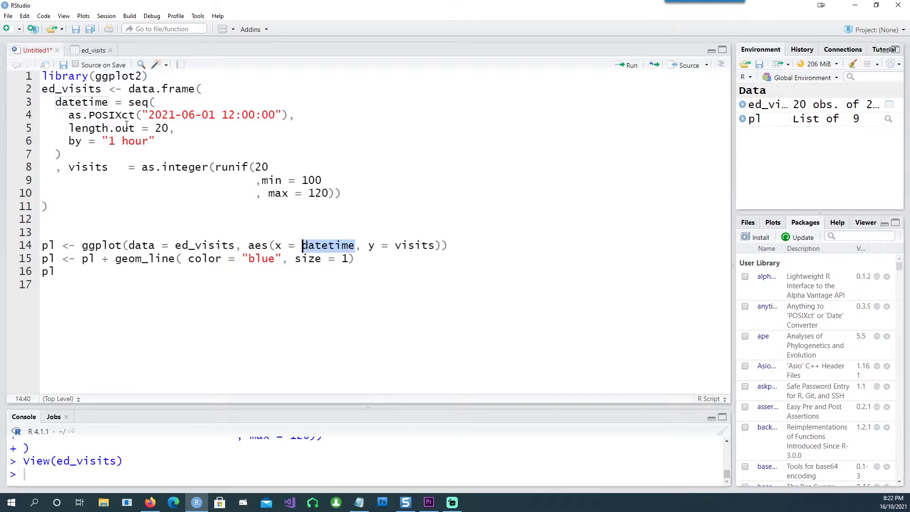
{"action": "double_click", "coordinate": [87, 102]}
{"action": "double_click", "coordinate": [331, 245]}
{"action": "double_click", "coordinate": [403, 245]}
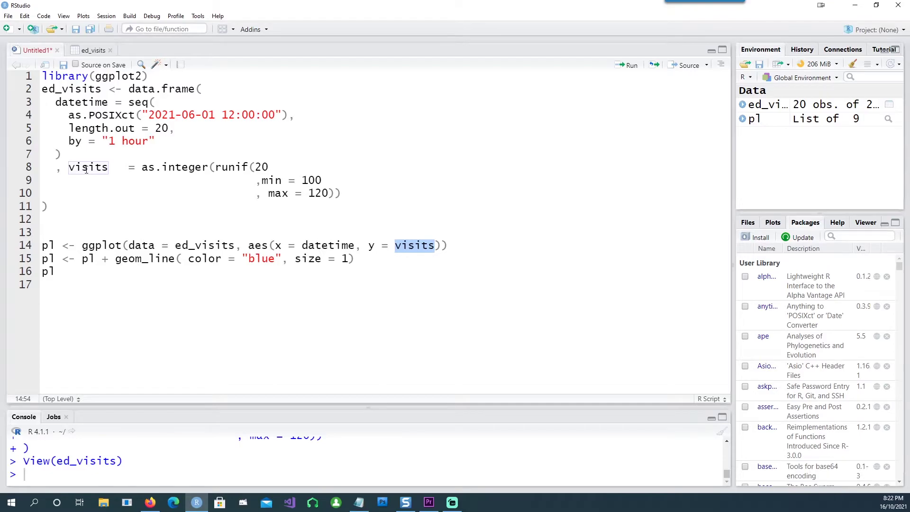
{"action": "key", "text": "ctrl+Return"}
{"action": "key", "text": "ctrl+shift+Return"}
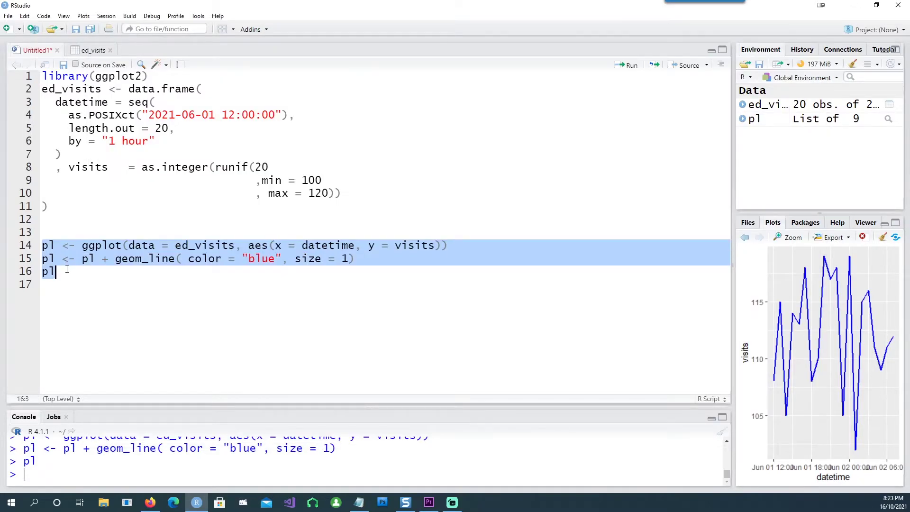
- Replace the plot code with the extended version and highlight the blue line code
{"action": "type", "text": "pl <- ggplot(data = ed_visits, aes(x = datetime, y = visits)) pl <- pl + geom_line( color = \"blue\", size = 1) pl <- pl + geom_point( color = \"red\",  size = 3) pl <- pl + theme_classic() pl <- pl + scale_x_datetime(\"Date\", date_labels = \"%b %d\",date_breaks = \"1 hour\",                             sec.axis = dup_axis(name = \"Time of Day\", labels = scales::time_format(\"%I %p\")                             ) ) pl"}
{"action": "left_click_drag", "start_coordinate": [734, 283], "coordinate": [784, 282]}
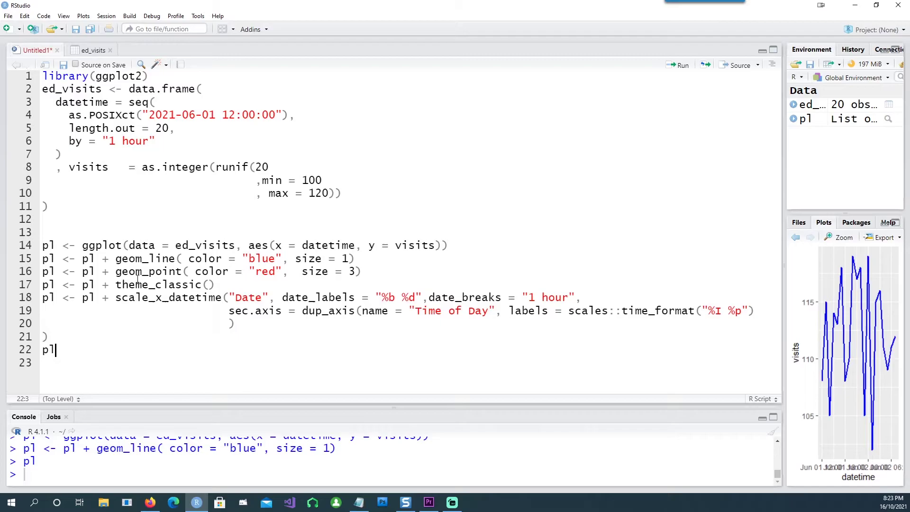
{"action": "left_click_drag", "start_coordinate": [43, 259], "coordinate": [356, 258]}
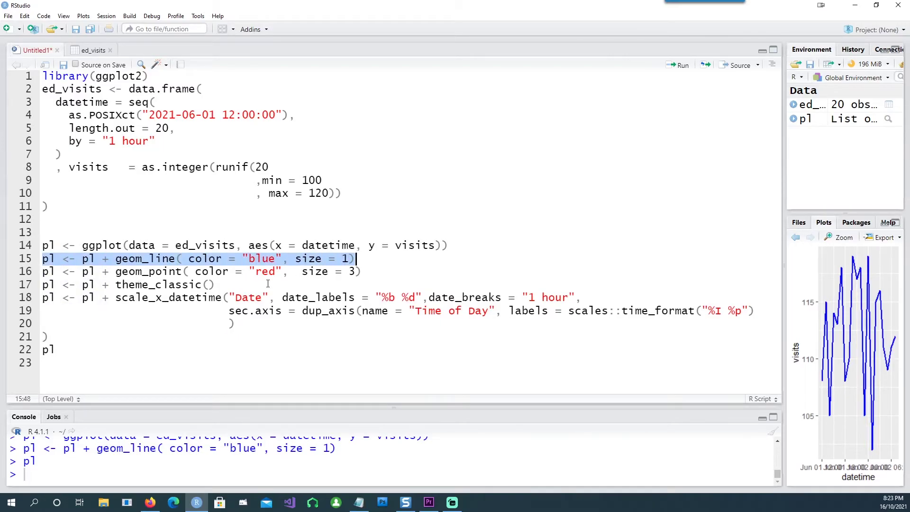
{"action": "left_click", "coordinate": [240, 274]}
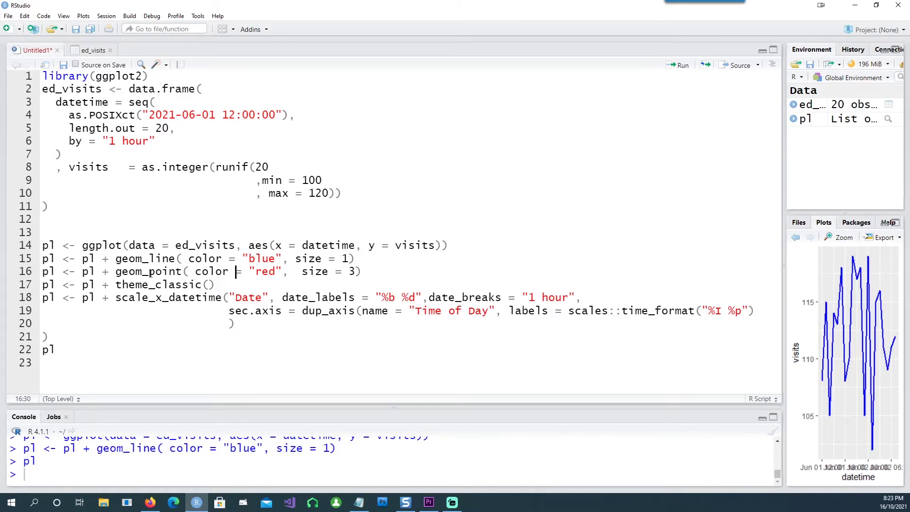
- Walk through geom_point, theme_classic, and scale_x_datetime's Date title and date_labels
{"action": "double_click", "coordinate": [148, 272]}
{"action": "left_click", "coordinate": [353, 271]}
{"action": "double_click", "coordinate": [139, 285]}
{"action": "left_click", "coordinate": [151, 322]}
{"action": "double_click", "coordinate": [145, 298]}
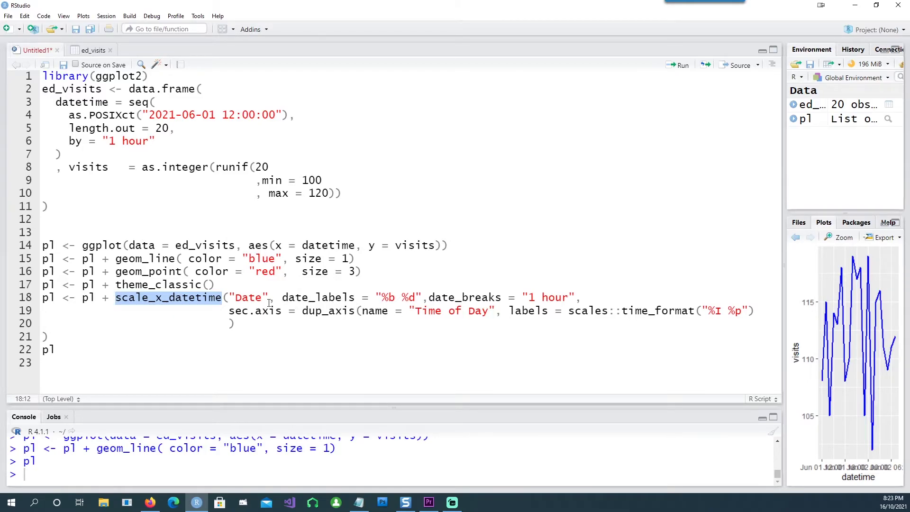
{"action": "double_click", "coordinate": [251, 298]}
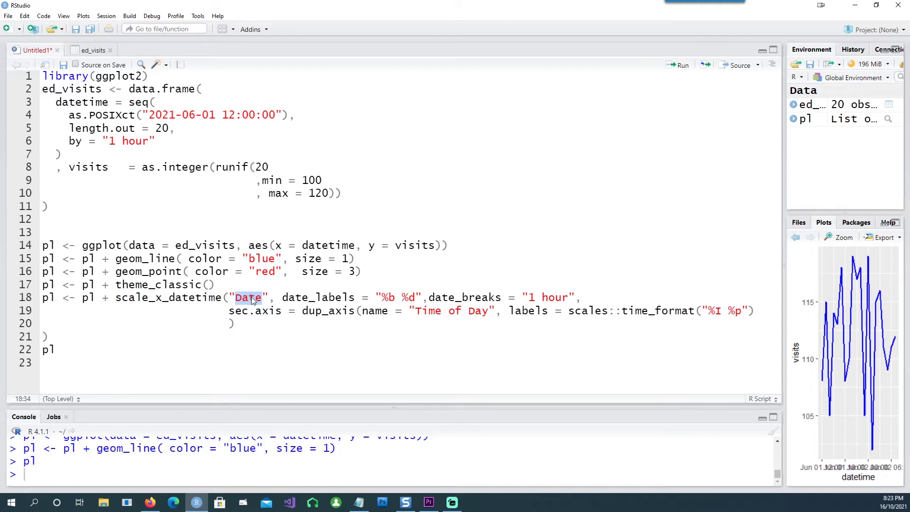
{"action": "double_click", "coordinate": [321, 297]}
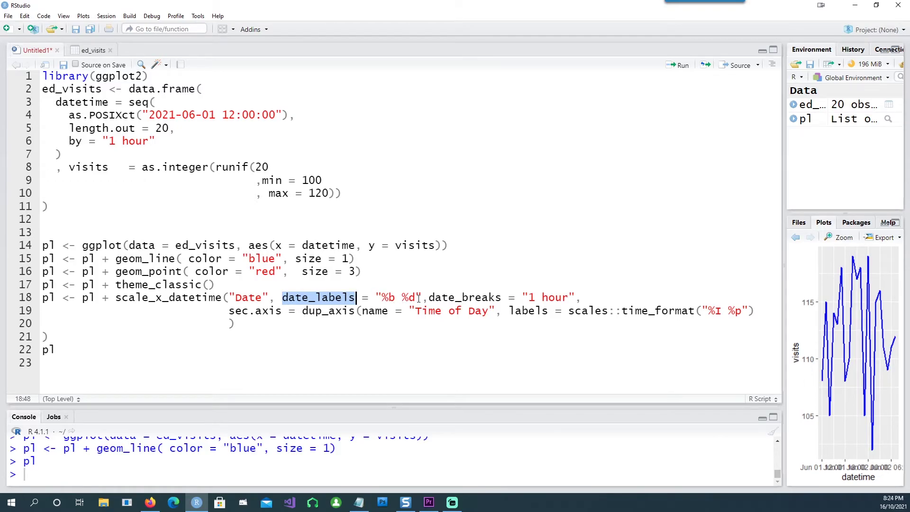
- Resize the plot and code editor panes to compare the code with the chart
{"action": "left_click_drag", "start_coordinate": [784, 284], "coordinate": [652, 284]}
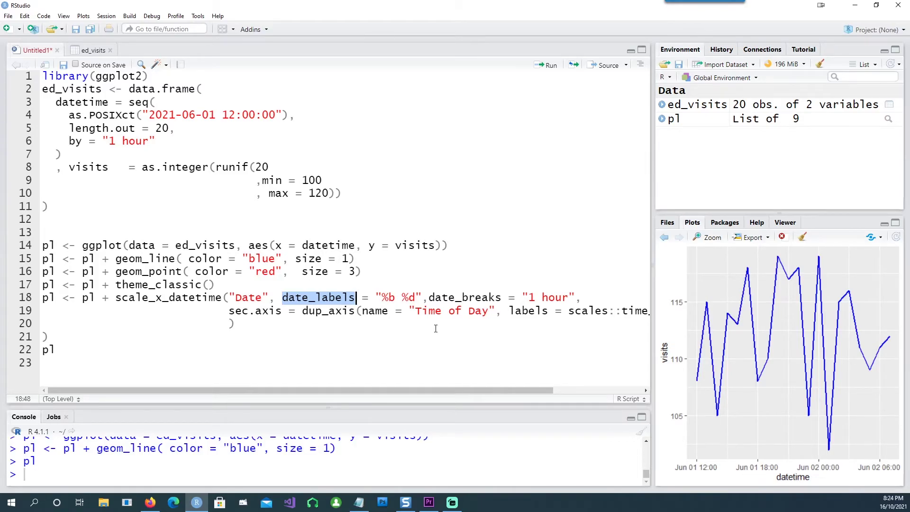
{"action": "left_click_drag", "start_coordinate": [650, 257], "coordinate": [708, 257]}
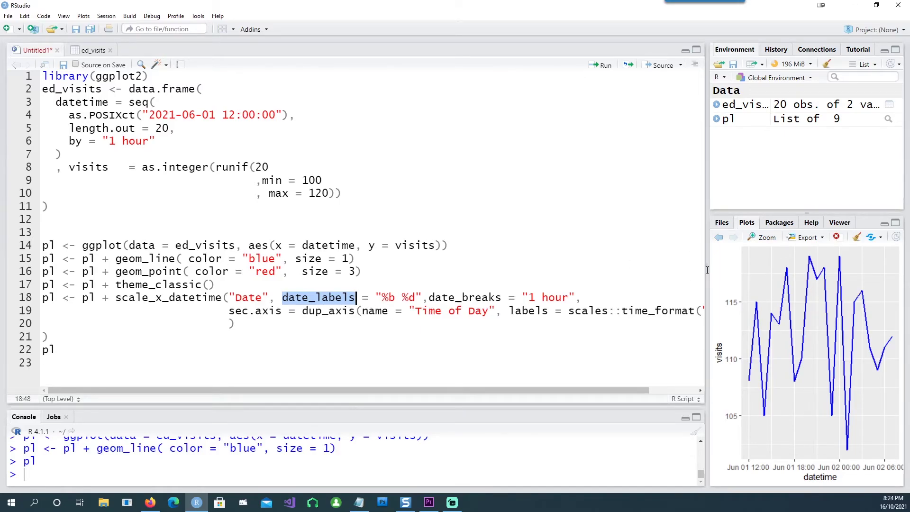
{"action": "left_click_drag", "start_coordinate": [706, 260], "coordinate": [796, 260]}
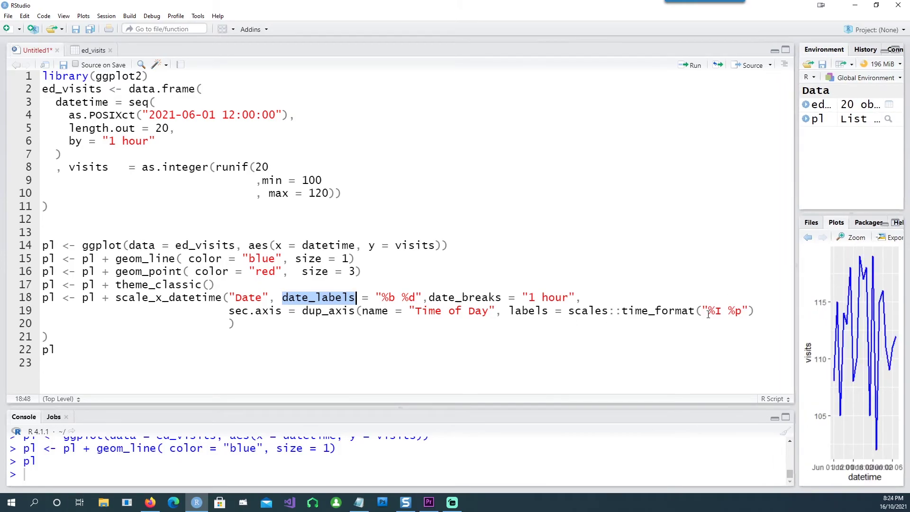
- Rerun lines 13-22 and inspect the chart with Date and Time of Day axes in Zoom
{"action": "left_click", "coordinate": [62, 232]}
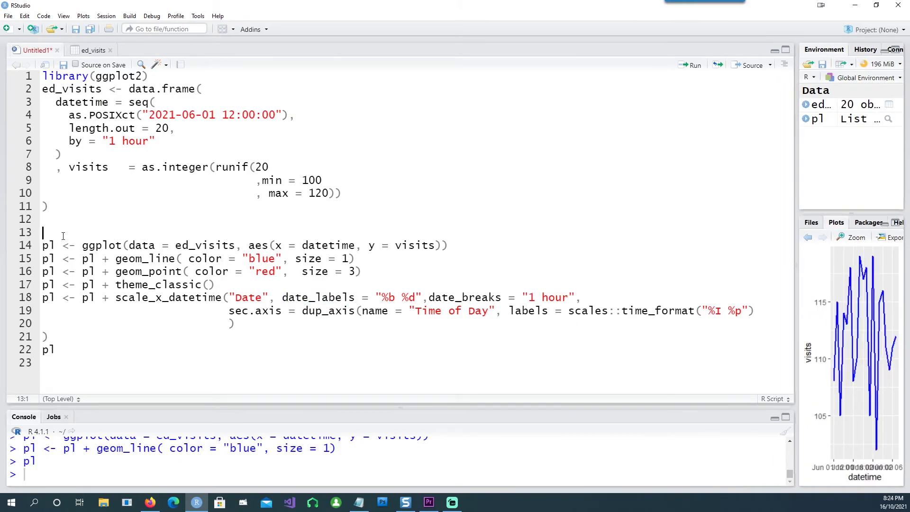
{"action": "key", "text": "ctrl+Return"}
{"action": "key", "text": "ctrl+Return"}
{"action": "key", "text": "ctrl+Return"}
{"action": "key", "text": "ctrl+Return"}
{"action": "key", "text": "ctrl+Return"}
{"action": "key", "text": "ctrl+Return"}
{"action": "key", "text": "ctrl+Return"}
{"action": "key", "text": "ctrl+Return"}
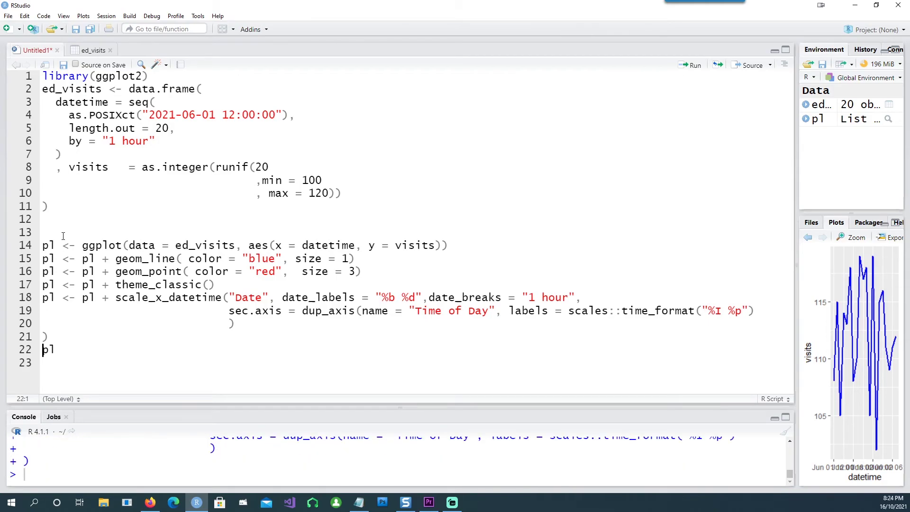
{"action": "left_click", "coordinate": [852, 237]}
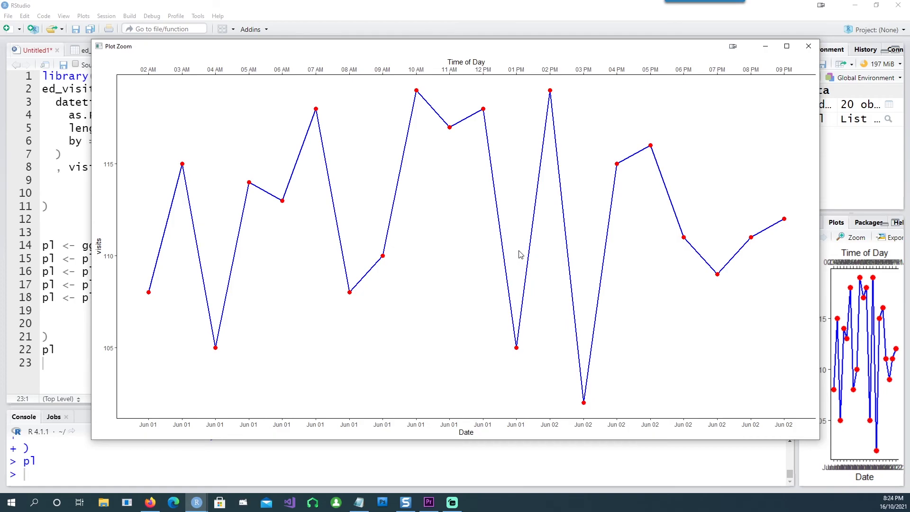
{"action": "left_click", "coordinate": [808, 46]}
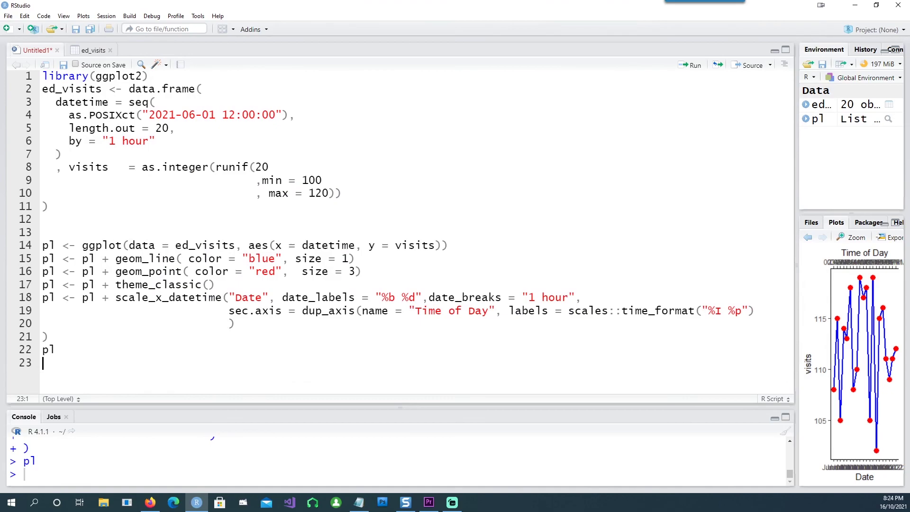